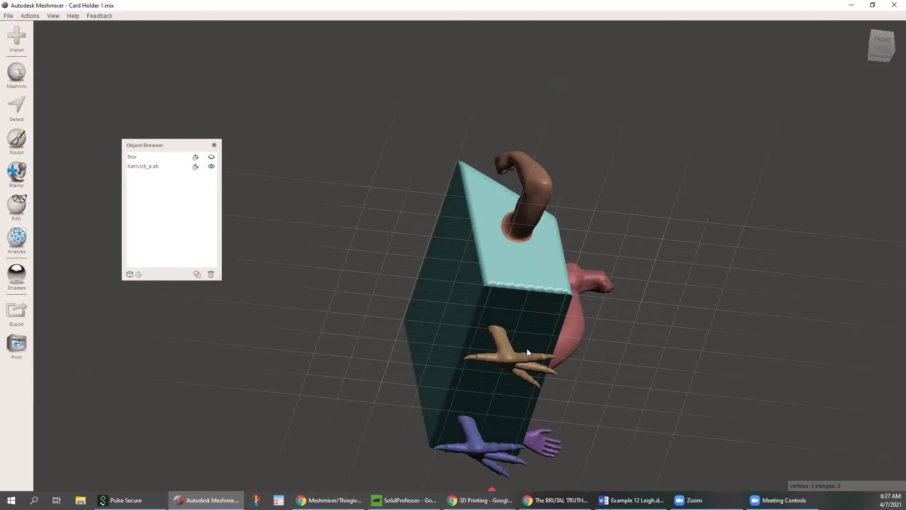
Step: Examine the card holder and its attached limbs from several sides, toggling the visibility of the Kartvizit_a.stl object
{"action": "right_click_drag", "start_coordinate": [524, 364], "coordinate": [485, 343]}
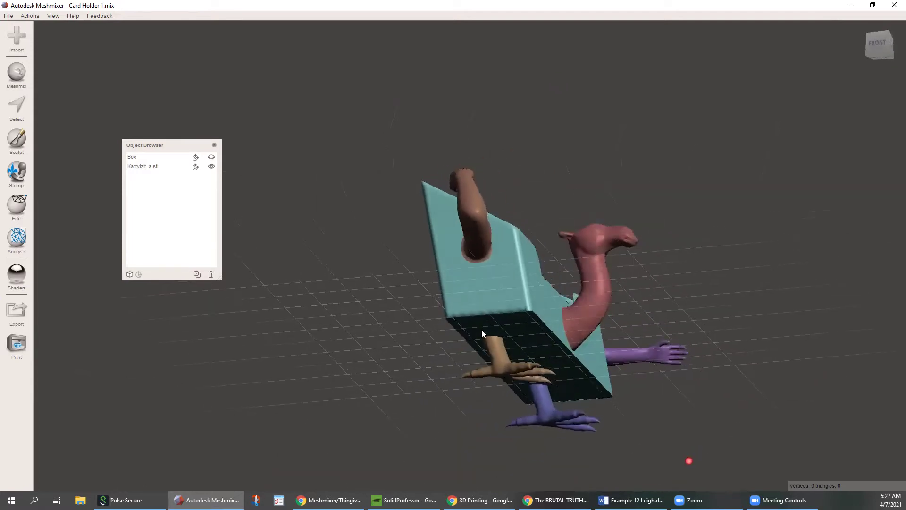
{"action": "right_click_drag", "start_coordinate": [462, 275], "coordinate": [339, 270]}
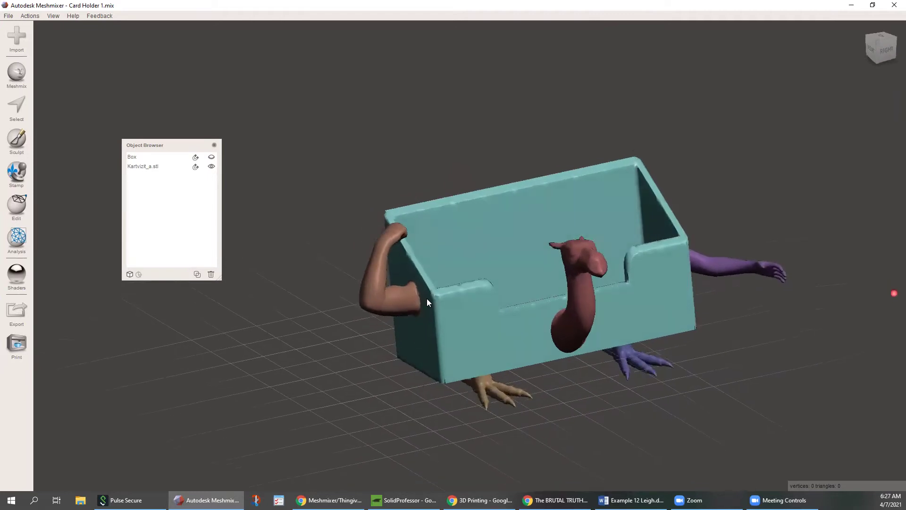
{"action": "right_click_drag", "start_coordinate": [542, 347], "coordinate": [420, 336]}
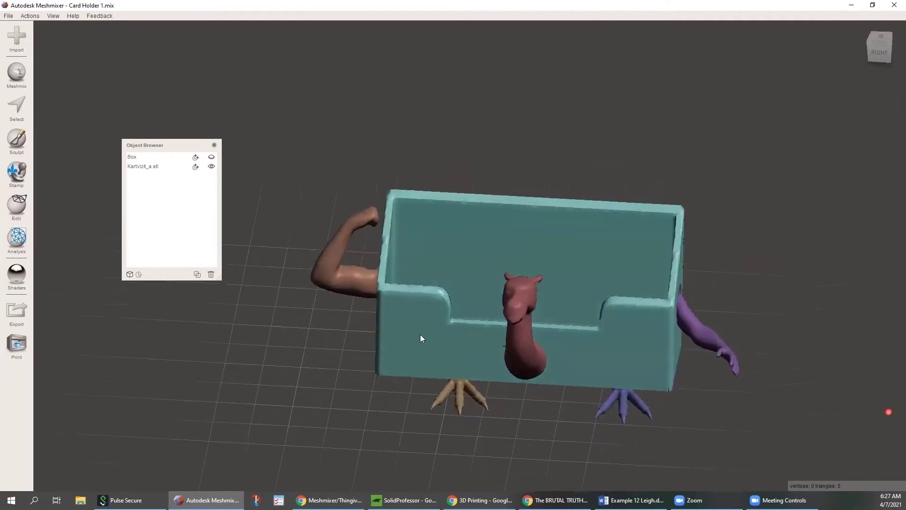
{"action": "left_click", "coordinate": [186, 171]}
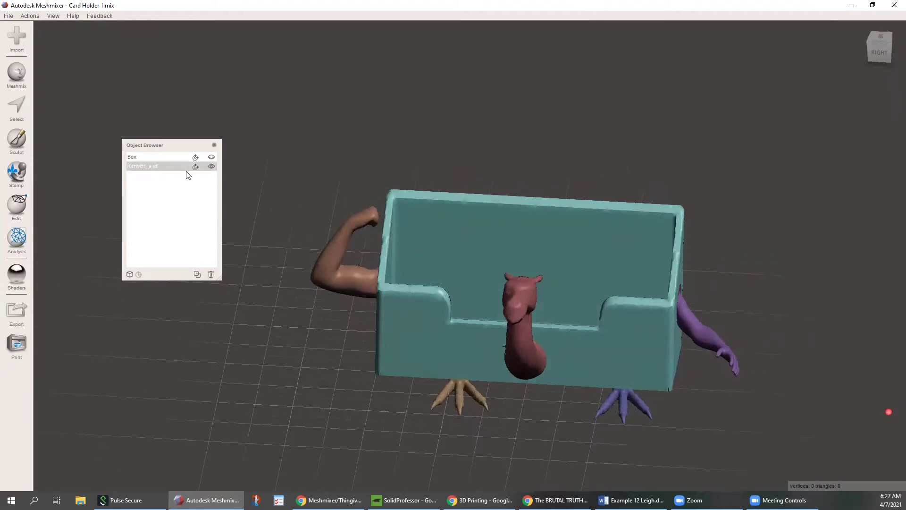
{"action": "left_click", "coordinate": [211, 167]}
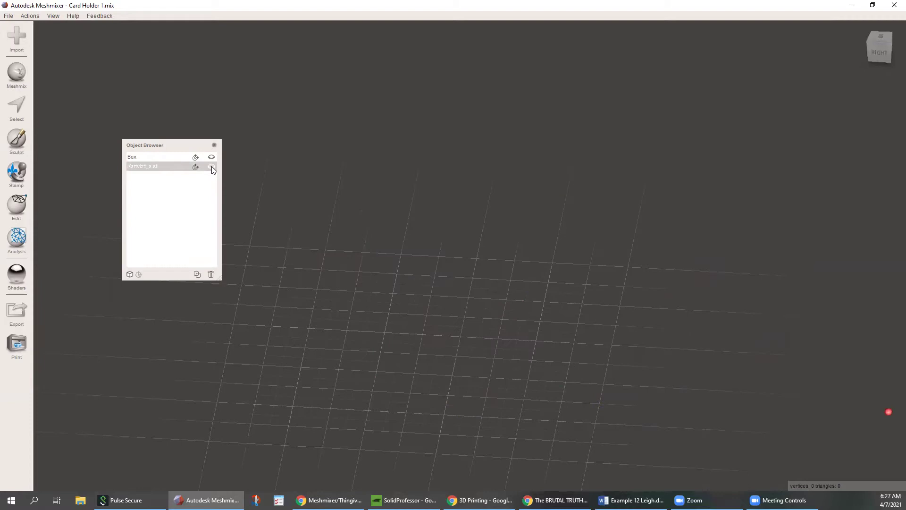
{"action": "left_click", "coordinate": [212, 166]}
{"action": "left_click", "coordinate": [211, 166]}
{"action": "left_click", "coordinate": [211, 166]}
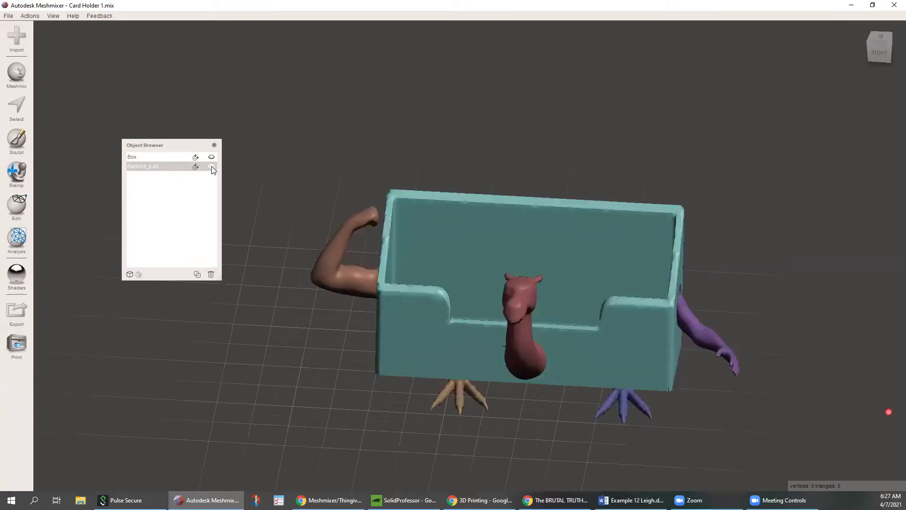
{"action": "right_click_drag", "start_coordinate": [430, 267], "coordinate": [383, 254]}
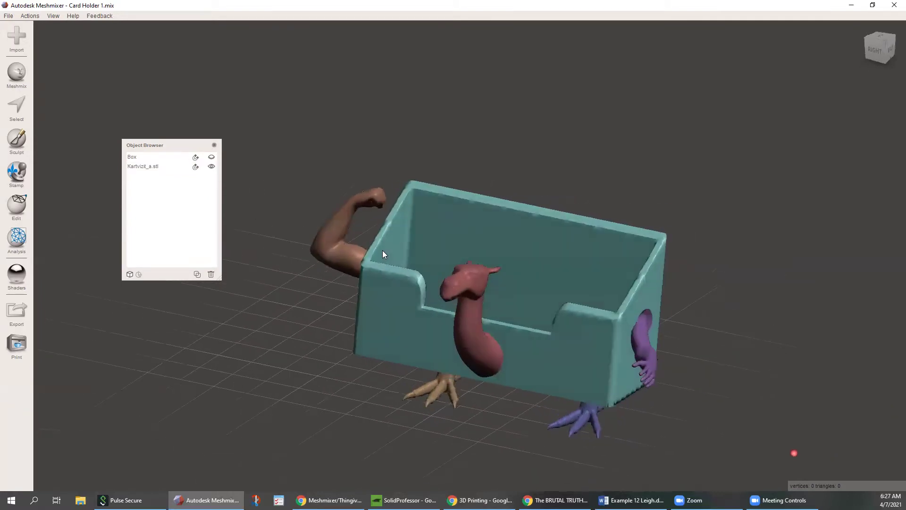
Step: Hide the Kartvizit_a.stl object to inspect its see-through mesh where the limbs join the box, and show it again
{"action": "double_click", "coordinate": [211, 166]}
{"action": "left_click", "coordinate": [211, 169]}
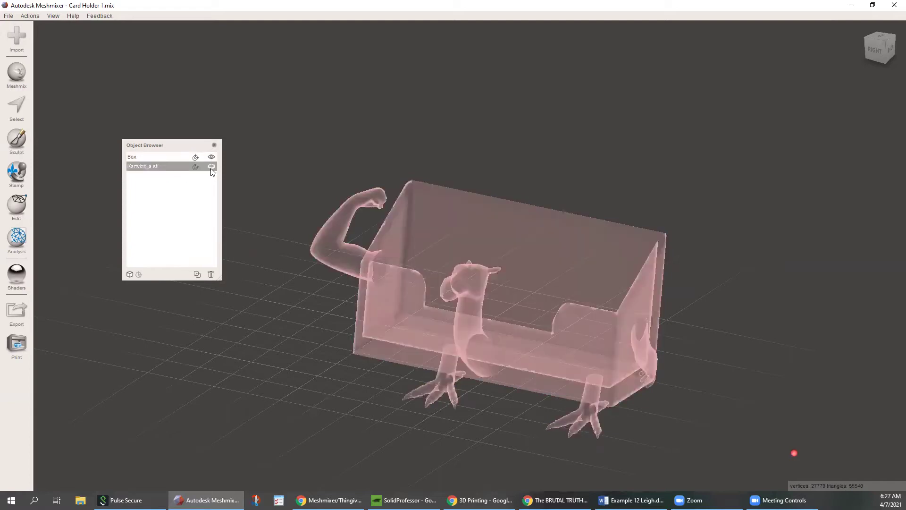
{"action": "right_click_drag", "start_coordinate": [461, 336], "coordinate": [400, 318]}
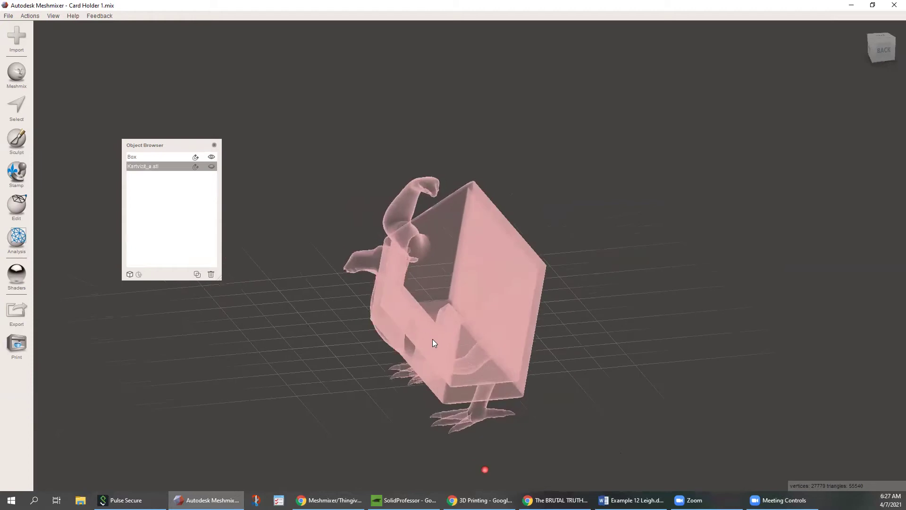
{"action": "scroll", "coordinate": [431, 345], "scroll_direction": "up", "scroll_amount": 2}
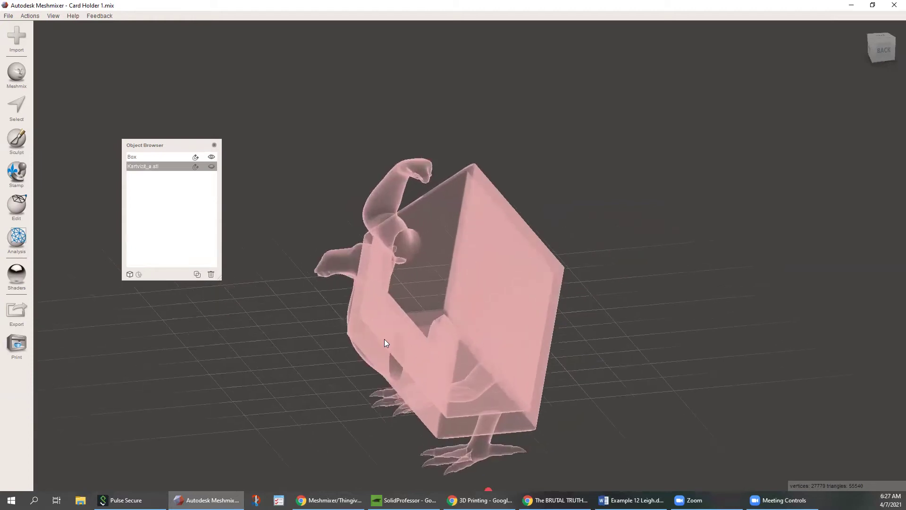
{"action": "right_click_drag", "start_coordinate": [385, 340], "coordinate": [574, 275]}
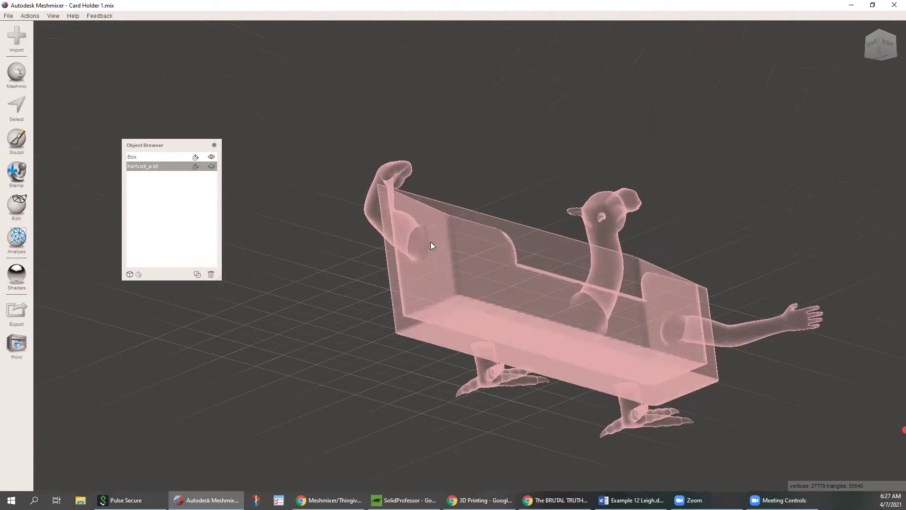
{"action": "right_click_drag", "start_coordinate": [481, 262], "coordinate": [468, 338]}
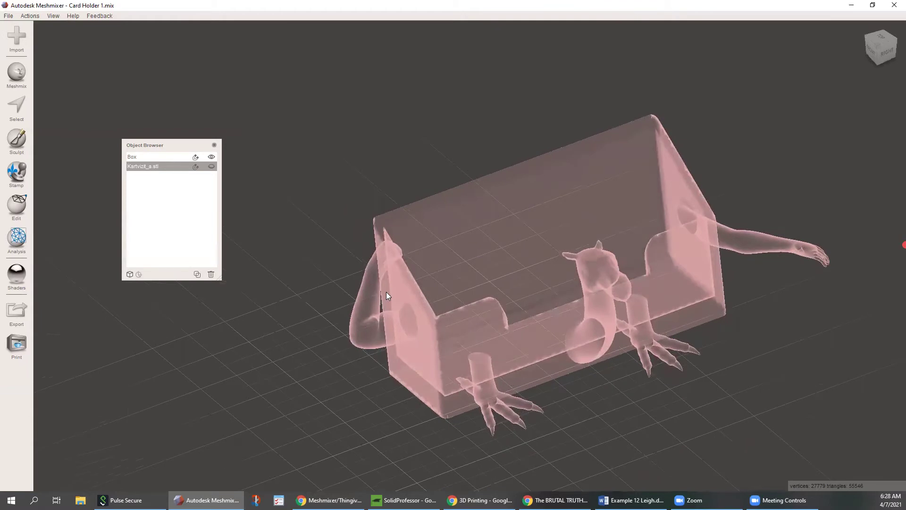
{"action": "left_click", "coordinate": [211, 166]}
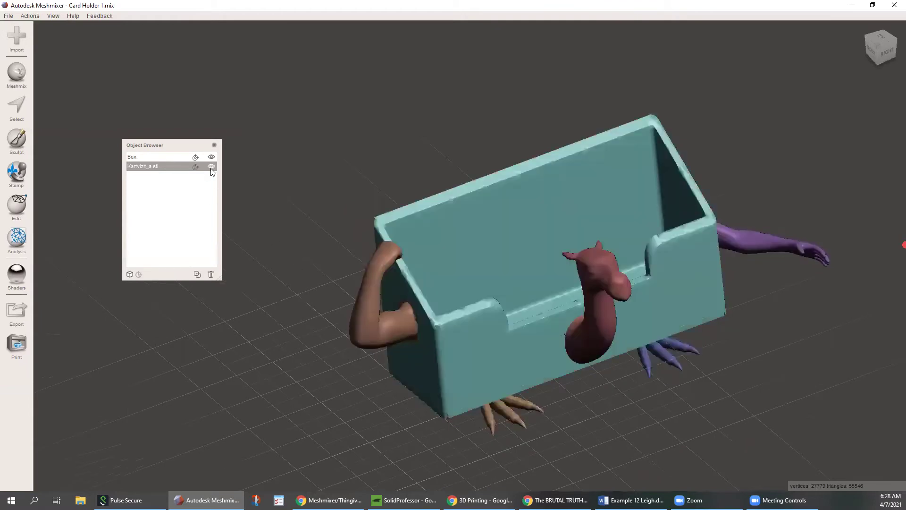
Step: Switch to the Meshmixer/Thingiverse Criteria document in Google Docs and read the first criteria on model size and triangle counts
{"action": "mouse_move", "coordinate": [208, 500]}
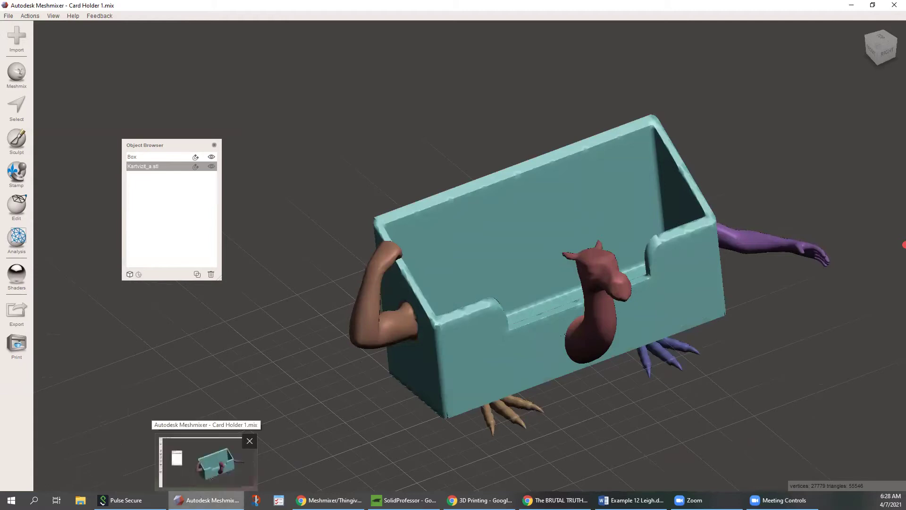
{"action": "left_click", "coordinate": [207, 500]}
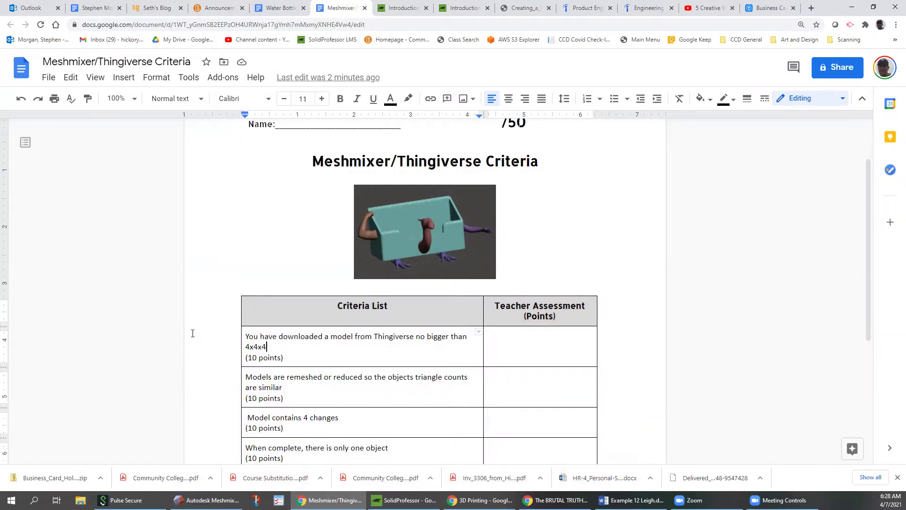
{"action": "scroll", "coordinate": [193, 331], "scroll_direction": "down", "scroll_amount": 1}
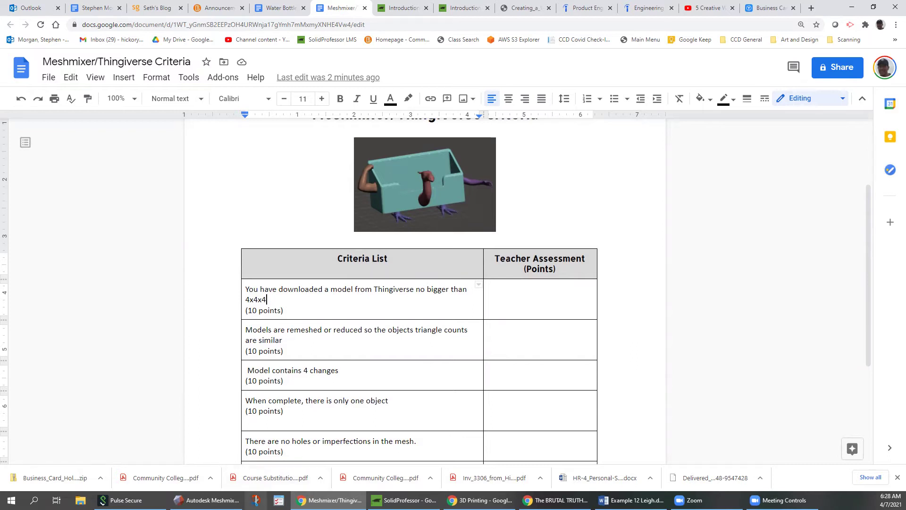
Step: Return to Meshmixer and turn on the wireframe display to compare triangle density between the box and its limbs
{"action": "left_click", "coordinate": [208, 500]}
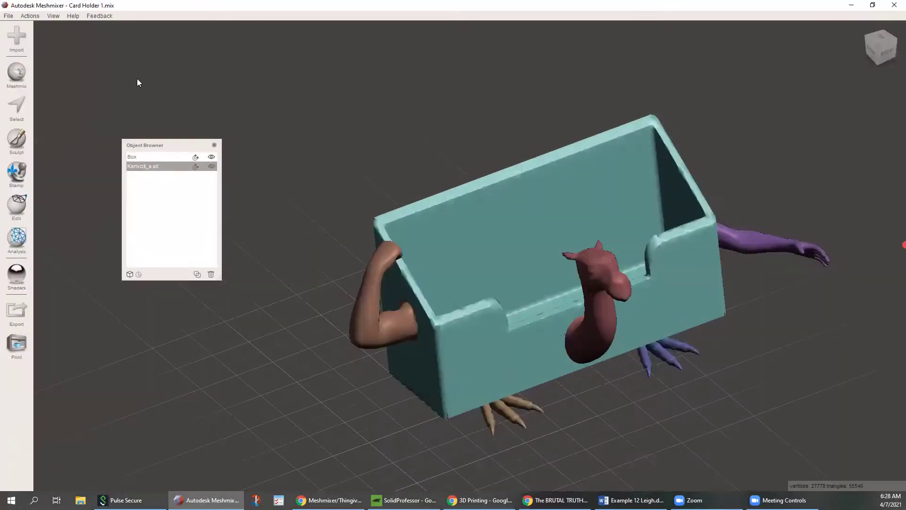
{"action": "key", "text": "w"}
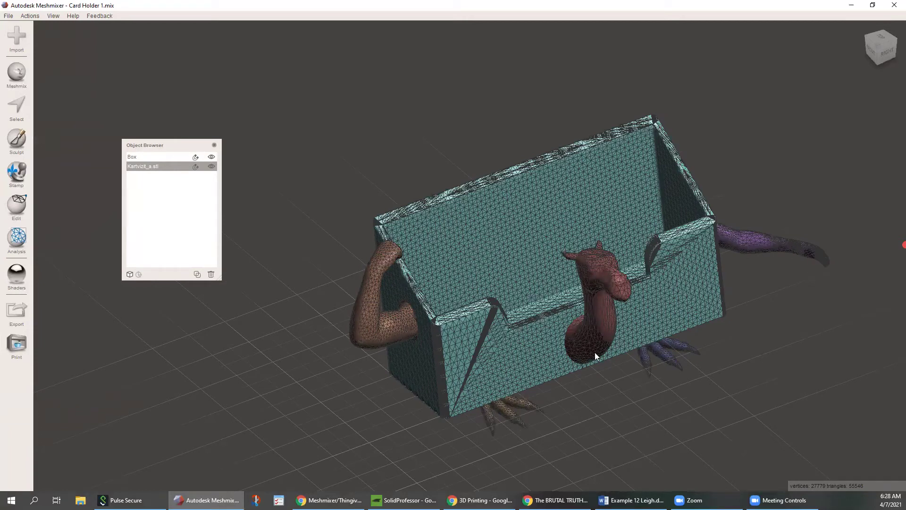
{"action": "right_click_drag", "start_coordinate": [735, 253], "coordinate": [654, 246]}
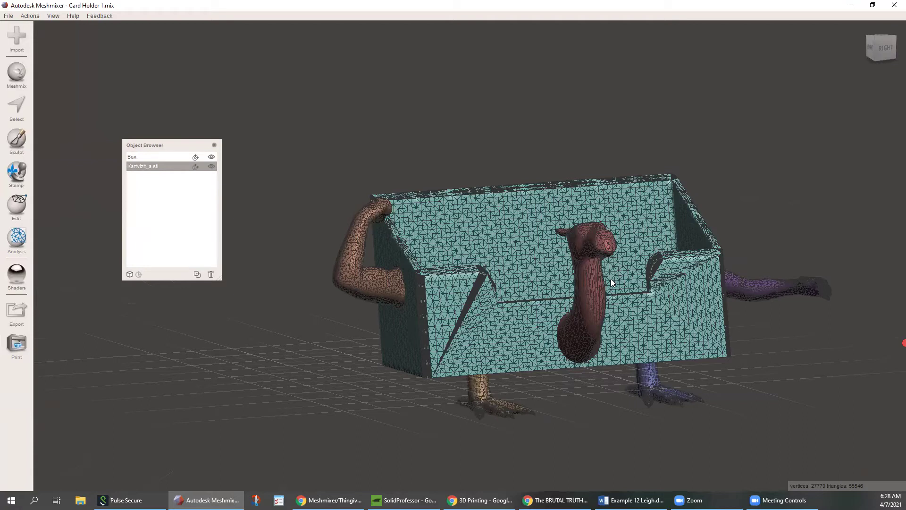
{"action": "right_click_drag", "start_coordinate": [578, 354], "coordinate": [491, 156]}
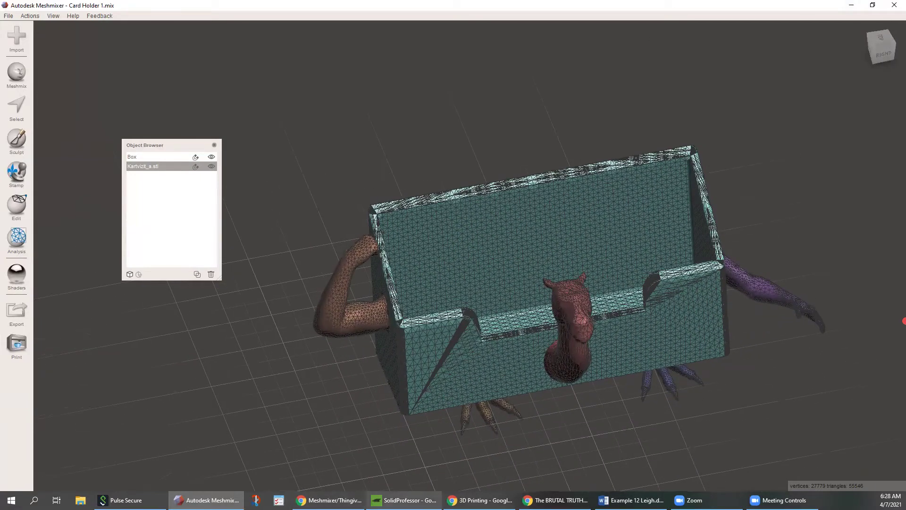
Step: Switch back to the criteria document in Google Docs and review the rest of the criteria list down to the total points
{"action": "left_click", "coordinate": [331, 500]}
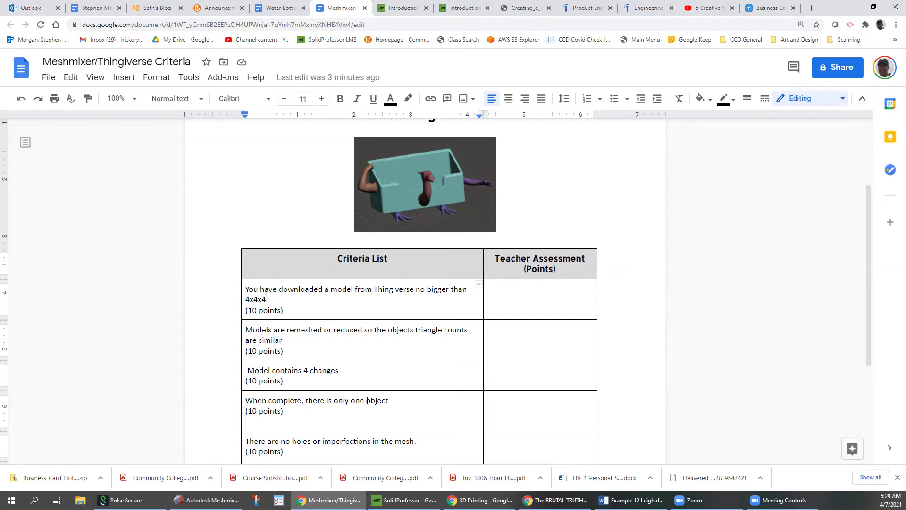
{"action": "right_click", "coordinate": [387, 397]}
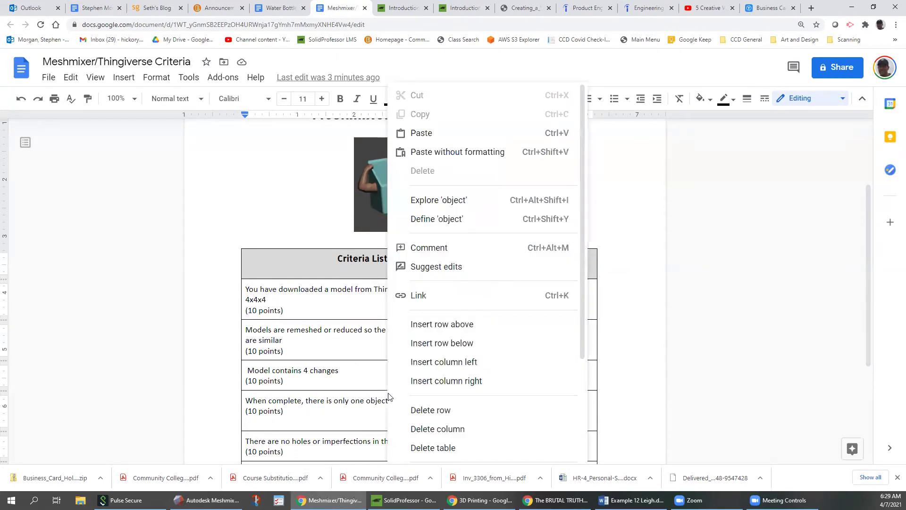
{"action": "left_click", "coordinate": [307, 352]}
{"action": "scroll", "coordinate": [320, 355], "scroll_direction": "down", "scroll_amount": 2}
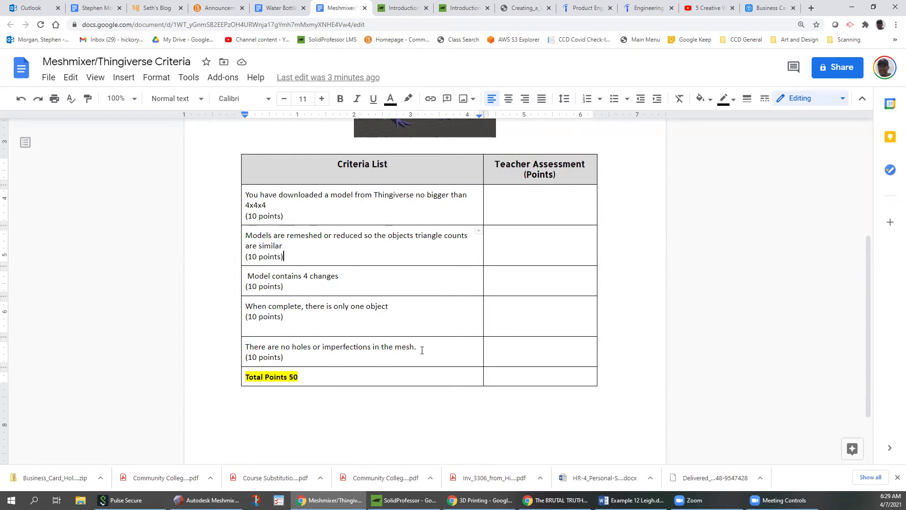
{"action": "scroll", "coordinate": [422, 350], "scroll_direction": "up", "scroll_amount": 2}
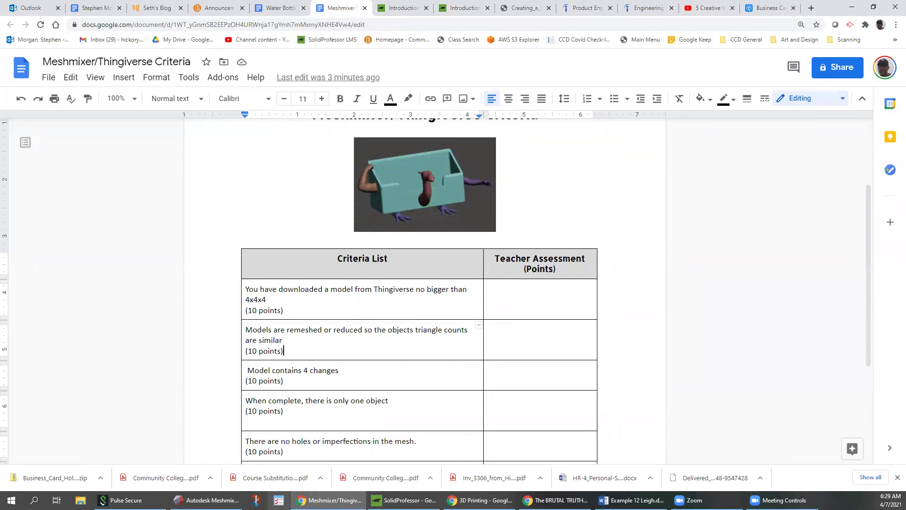
Step: Return to Meshmixer and examine the wireframe model from all sides, including the underside, for holes or imperfections in the mesh
{"action": "left_click", "coordinate": [206, 500]}
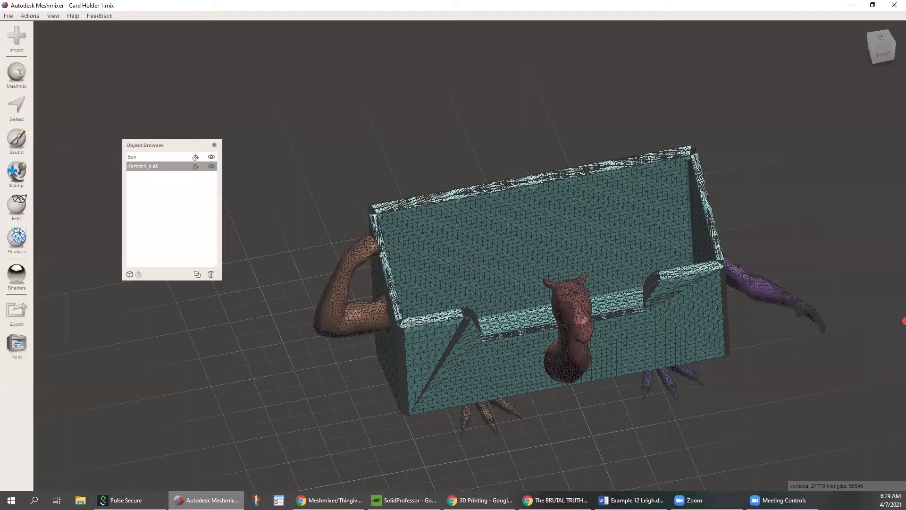
{"action": "right_click_drag", "start_coordinate": [329, 448], "coordinate": [241, 406]}
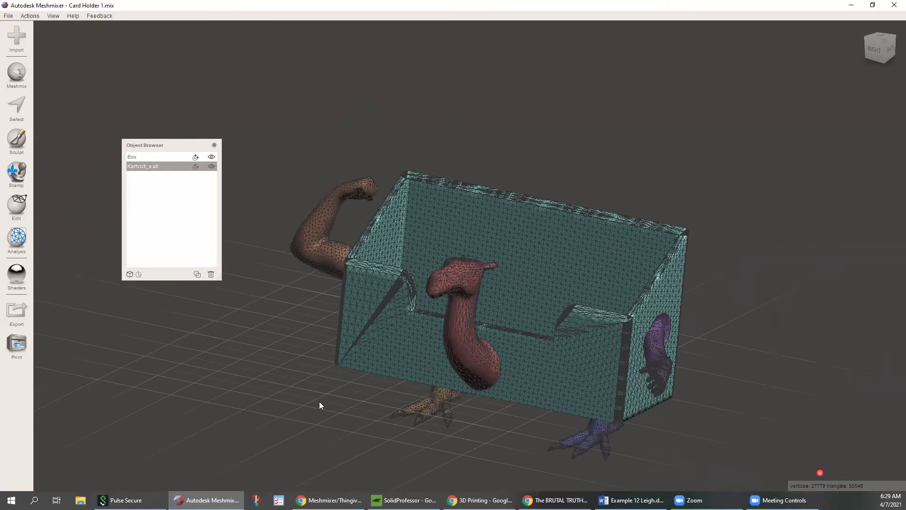
{"action": "right_click_drag", "start_coordinate": [509, 377], "coordinate": [448, 308]}
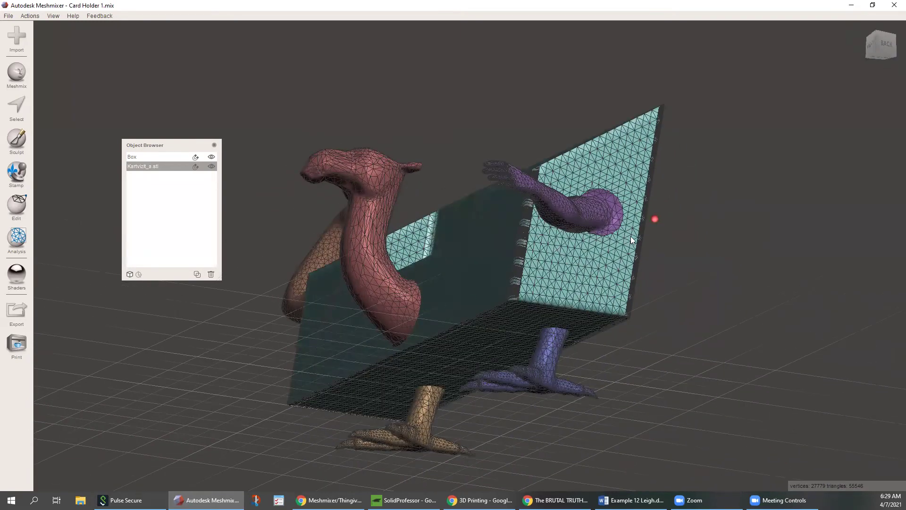
{"action": "right_click_drag", "start_coordinate": [628, 230], "coordinate": [467, 172]}
{"action": "right_click_drag", "start_coordinate": [463, 345], "coordinate": [690, 390]}
{"action": "scroll", "coordinate": [467, 362], "scroll_direction": "up", "scroll_amount": 5}
{"action": "scroll", "coordinate": [594, 364], "scroll_direction": "down", "scroll_amount": 5}
{"action": "mouse_move", "coordinate": [543, 334]}
{"action": "right_mouse_down"}
{"action": "mouse_move", "coordinate": [583, 356]}
{"action": "mouse_move", "coordinate": [549, 343]}
{"action": "right_mouse_up"}
{"action": "mouse_move", "coordinate": [330, 499]}
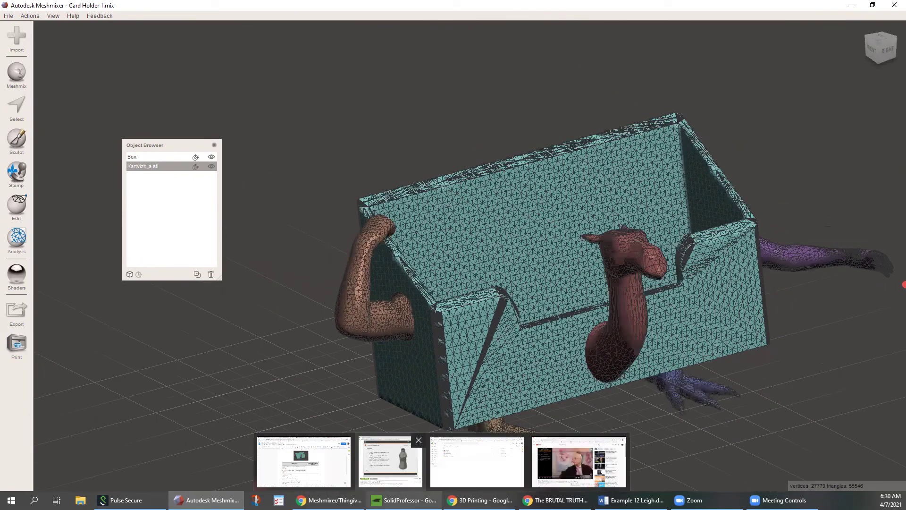